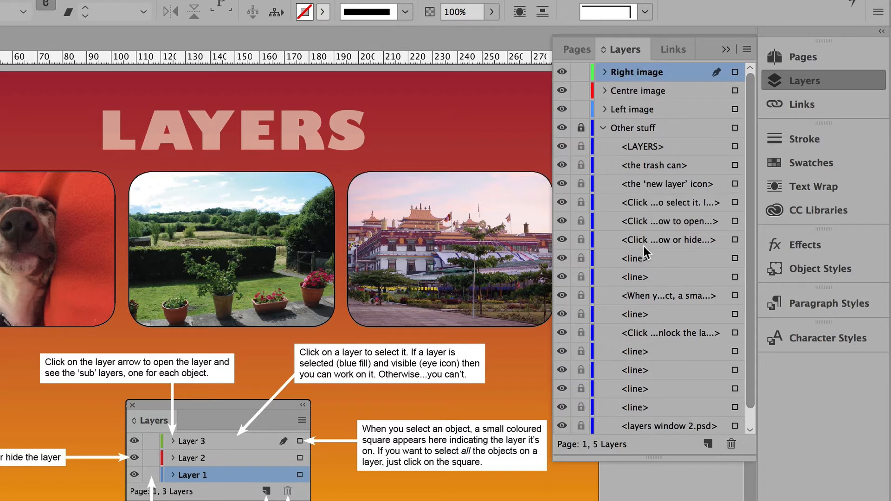
Step: Collapse and unlock the Other stuff layer and select all of its objects on the page
{"action": "left_click", "coordinate": [604, 128]}
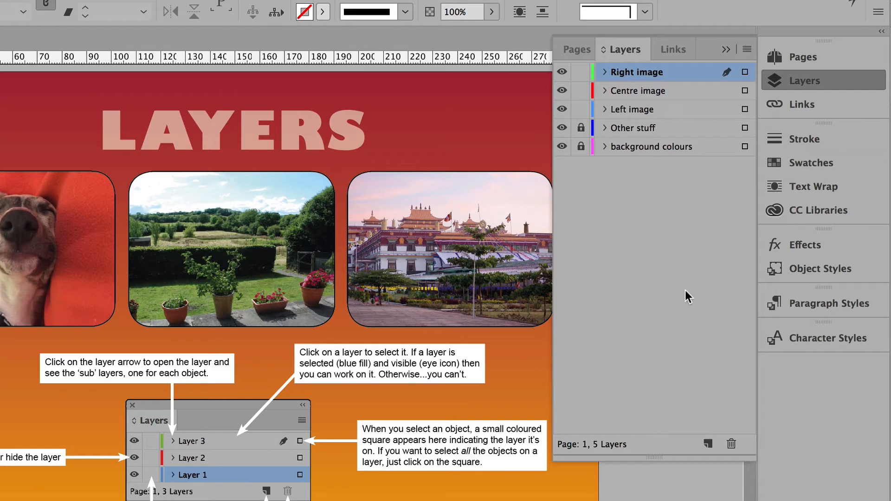
{"action": "left_click", "coordinate": [580, 129]}
{"action": "left_click", "coordinate": [746, 129]}
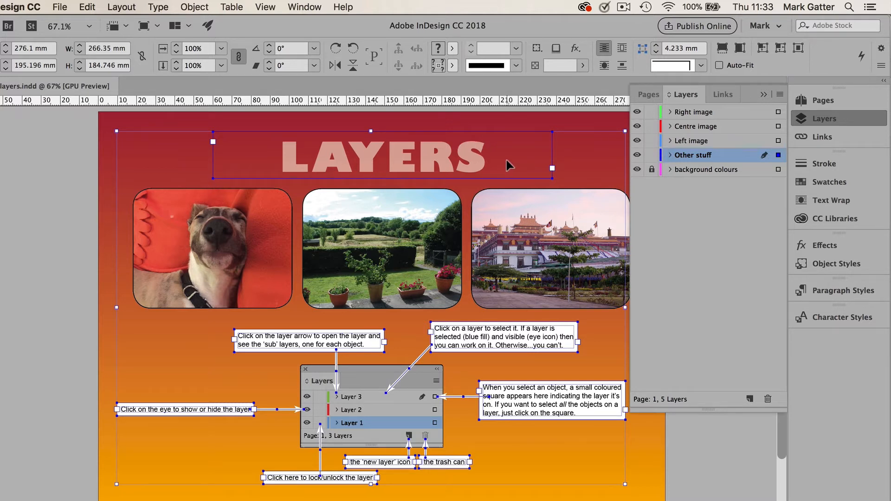
Step: Hide the Other stuff layer and show it again
{"action": "left_click", "coordinate": [637, 156]}
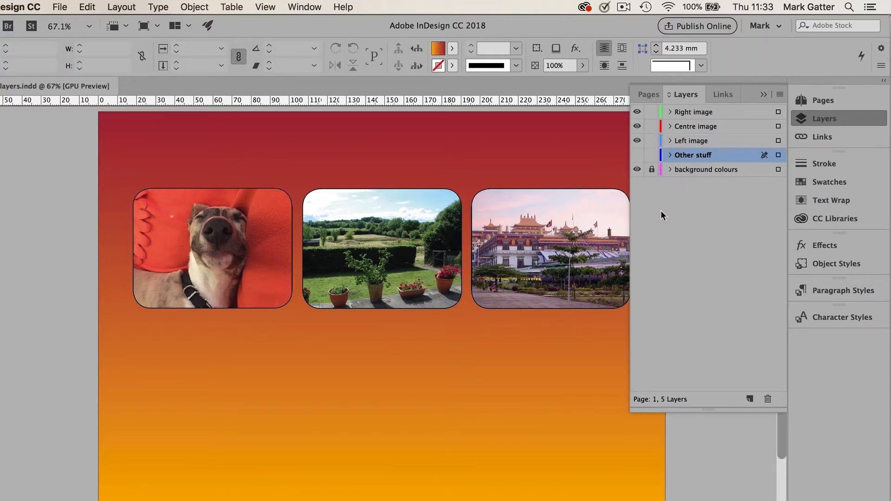
{"action": "left_click", "coordinate": [638, 155]}
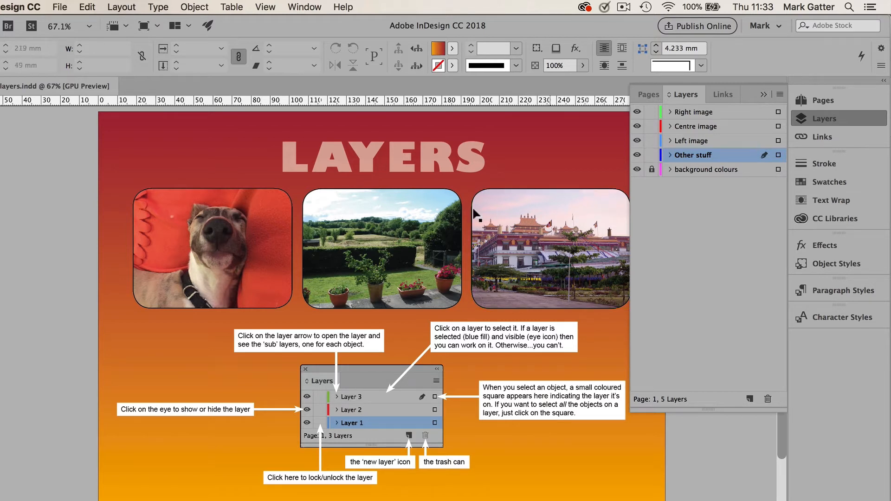
Step: Select the centre, left and right pictures one after another to check which layer each belongs to
{"action": "left_click", "coordinate": [379, 205]}
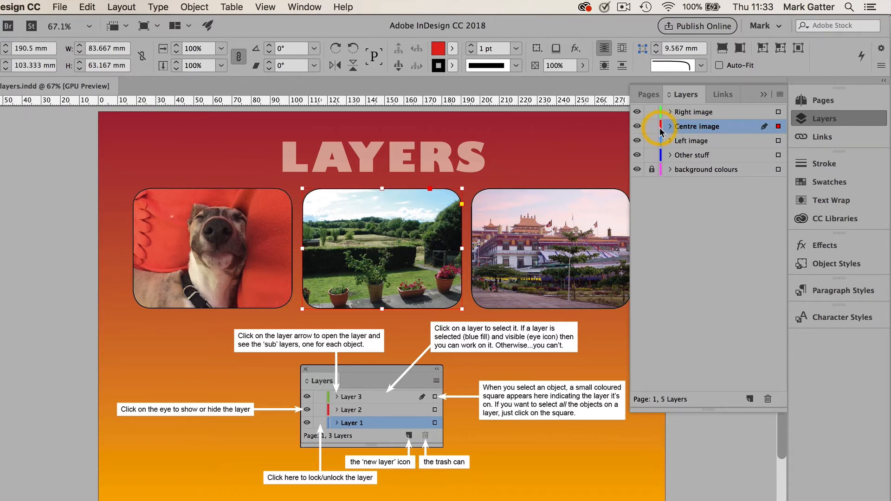
{"action": "left_click", "coordinate": [280, 214]}
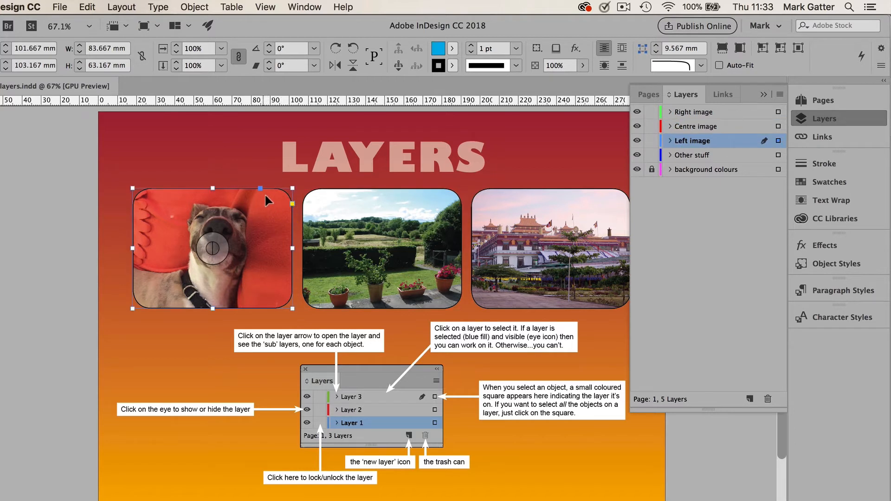
{"action": "left_click", "coordinate": [577, 201]}
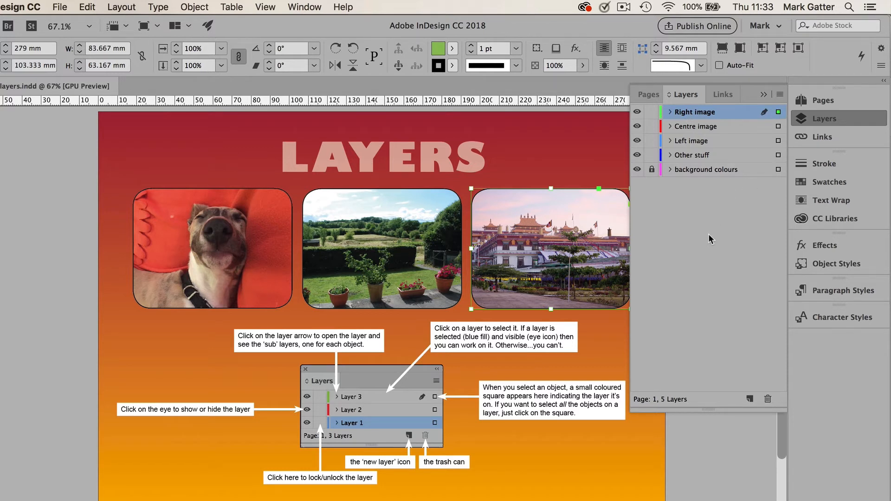
Step: Move the garden picture so it overlaps the dog picture and the title, and place the Centre image layer below Left image
{"action": "left_click", "coordinate": [383, 220]}
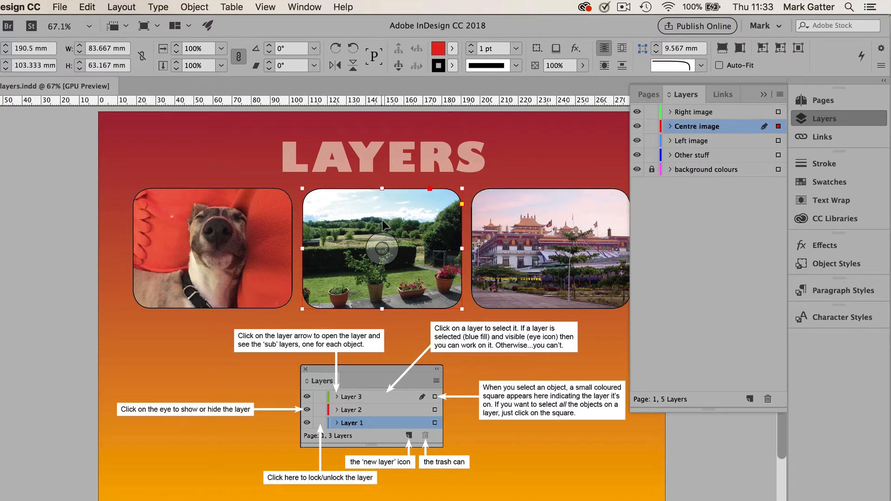
{"action": "left_click_drag", "start_coordinate": [345, 221], "coordinate": [298, 185]}
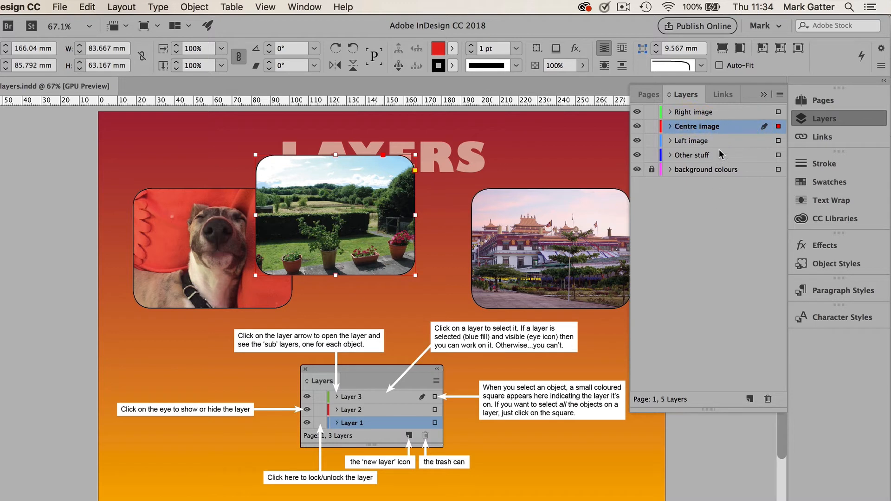
{"action": "left_click_drag", "start_coordinate": [713, 131], "coordinate": [714, 148]}
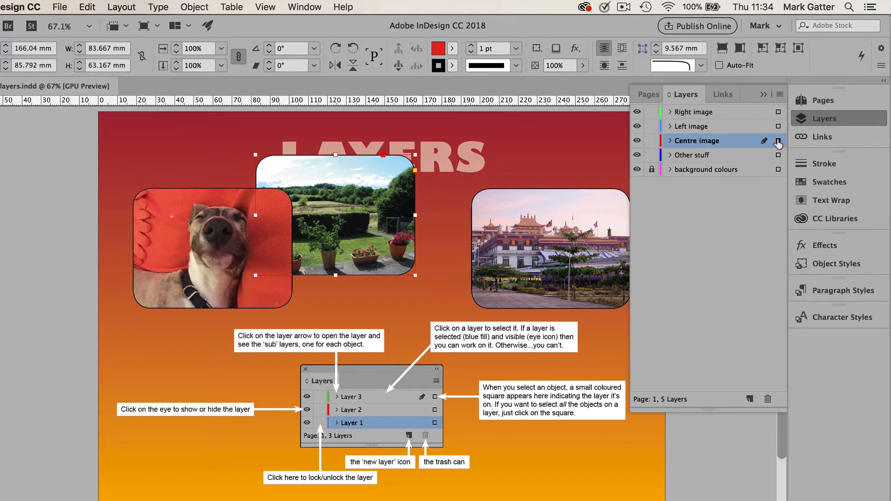
Step: Transfer the garden picture to the Left image layer and reorder <DSC_4991.JPG> below <IMG_0986.JPG> within that layer
{"action": "left_click_drag", "start_coordinate": [778, 141], "coordinate": [779, 126]}
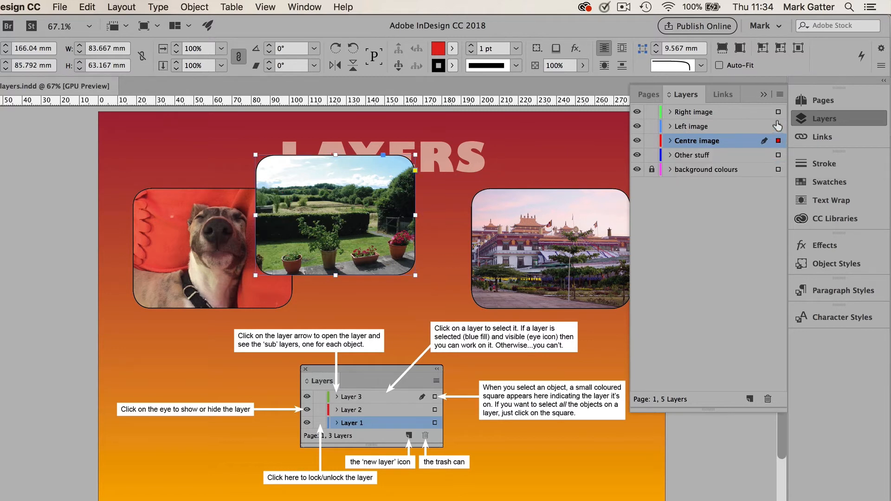
{"action": "left_click", "coordinate": [671, 126]}
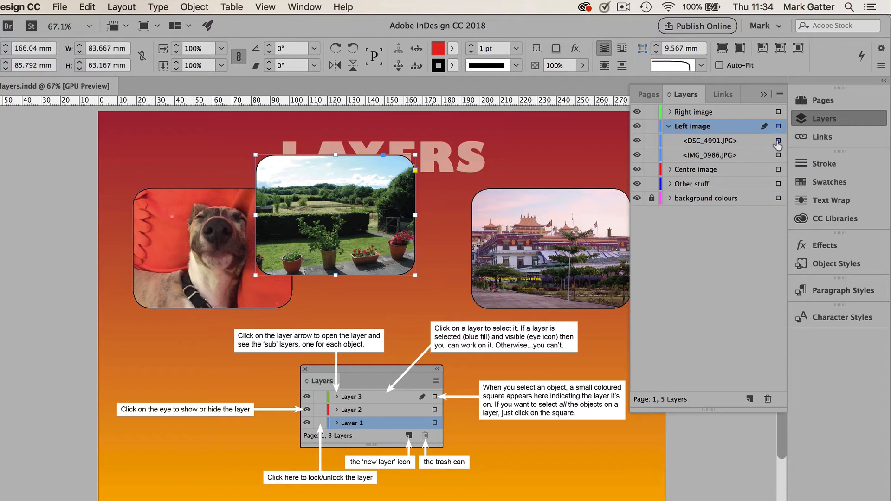
{"action": "left_click_drag", "start_coordinate": [778, 141], "coordinate": [775, 168]}
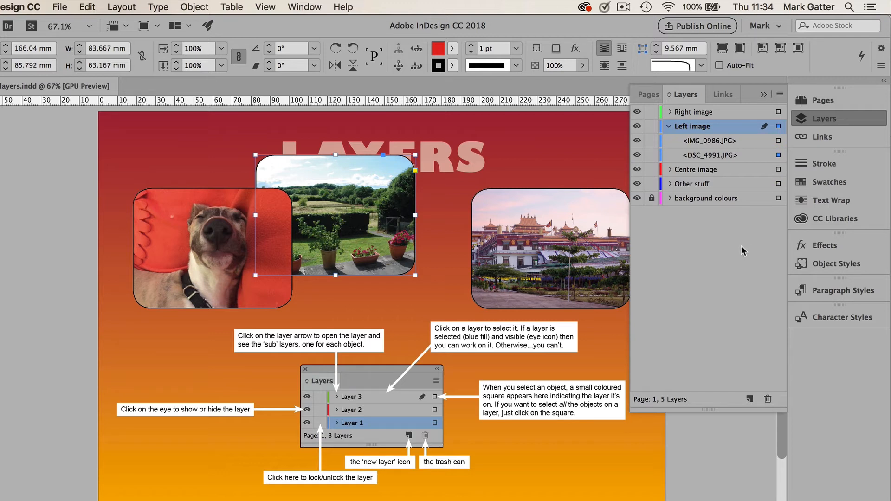
Step: Switch the Left image layer's visibility off and on, and inspect the objects contained in the Other stuff layer
{"action": "left_click", "coordinate": [638, 127]}
{"action": "left_click", "coordinate": [638, 127]}
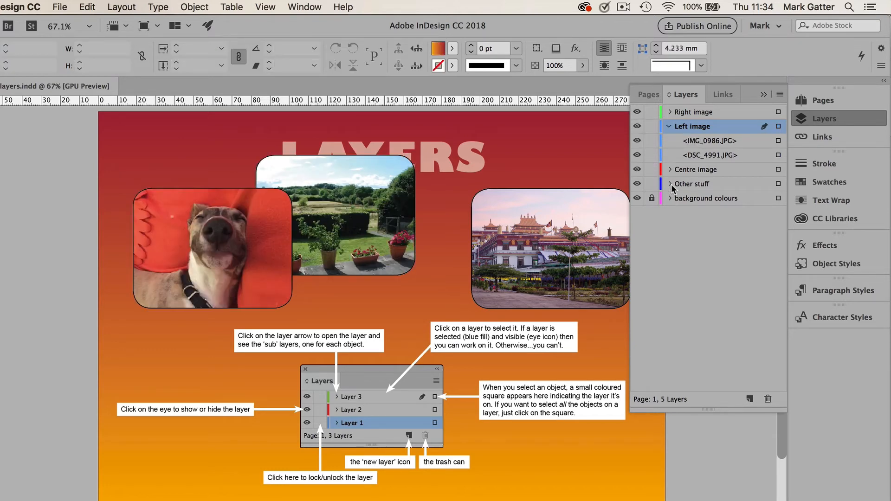
{"action": "left_click", "coordinate": [671, 184]}
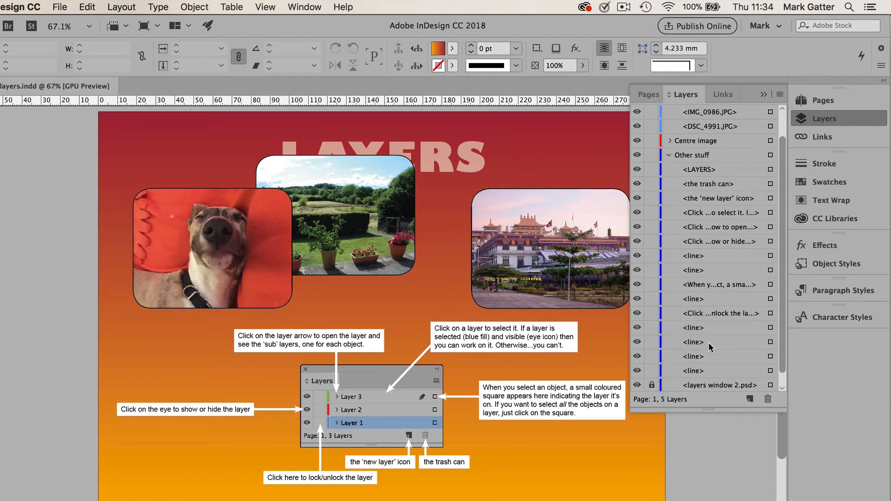
{"action": "left_click", "coordinate": [669, 155]}
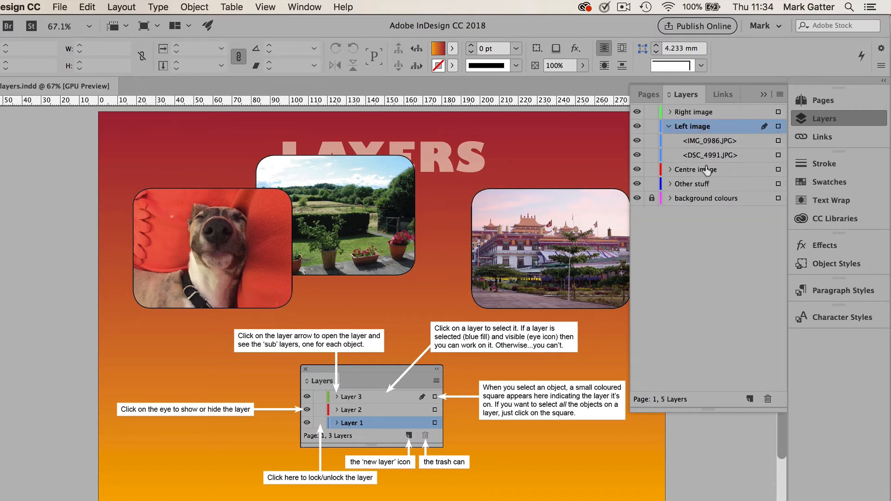
Step: Select everything on the Other stuff layer, then only the "Click on a layer to select it" text box, and locate it among the layer's objects
{"action": "left_click", "coordinate": [779, 184]}
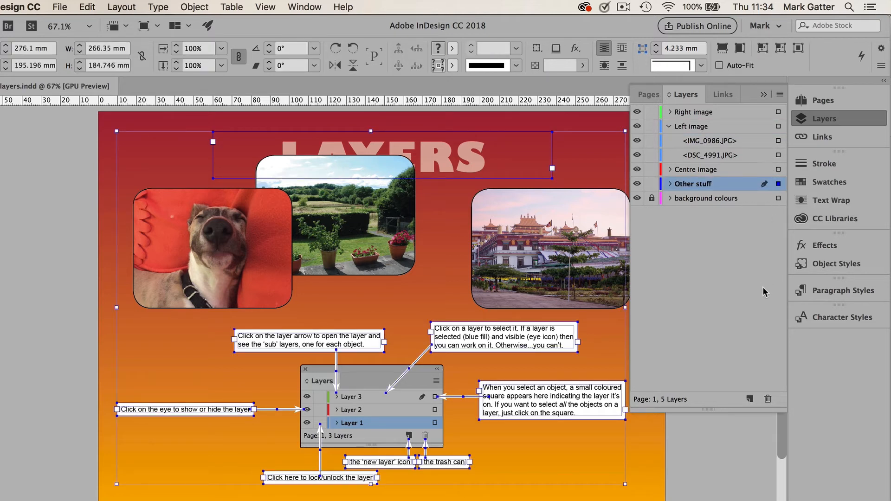
{"action": "left_click", "coordinate": [750, 417]}
{"action": "left_click", "coordinate": [568, 349]}
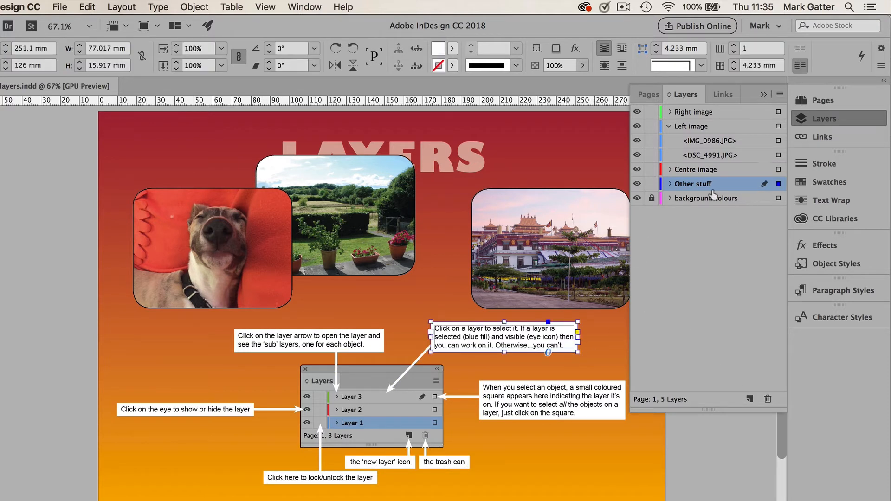
{"action": "left_click", "coordinate": [670, 184]}
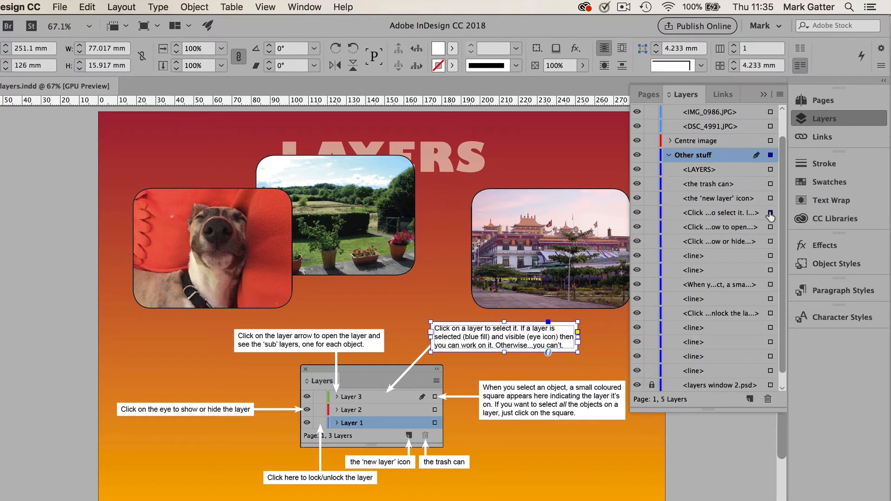
{"action": "left_click", "coordinate": [742, 442]}
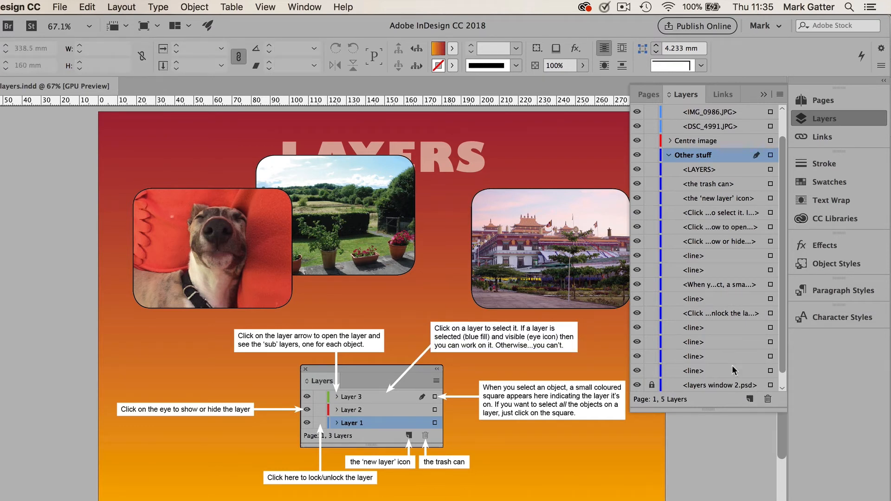
{"action": "left_click", "coordinate": [669, 155]}
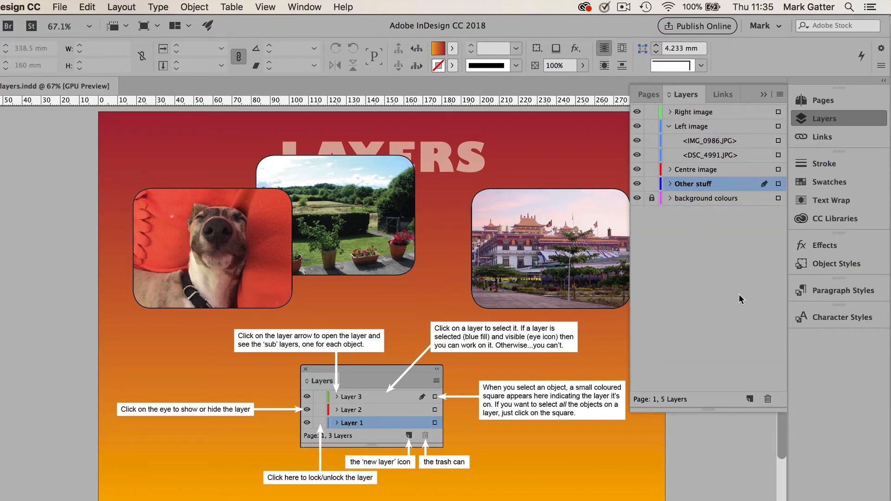
Step: Add a new layer directly above the Other stuff layer
{"action": "left_click", "coordinate": [750, 398]}
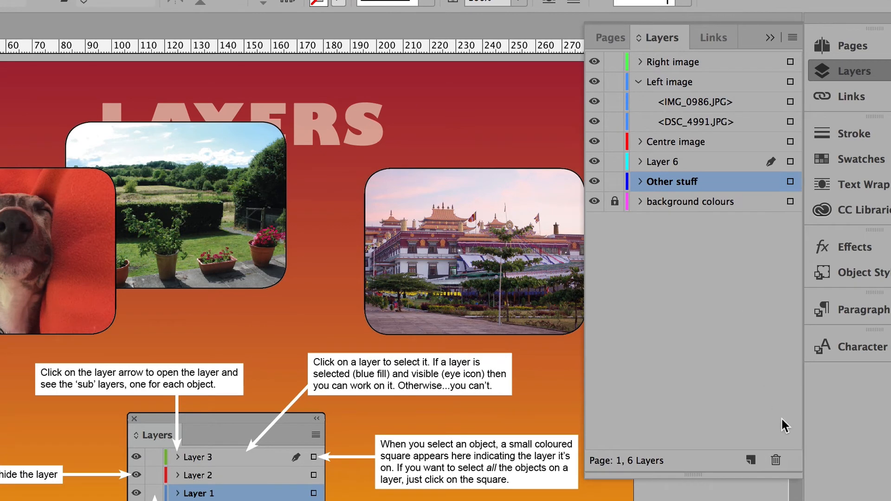
Step: Examine the name and colour options offered for a new layer without creating one
{"action": "left_click", "coordinate": [793, 37]}
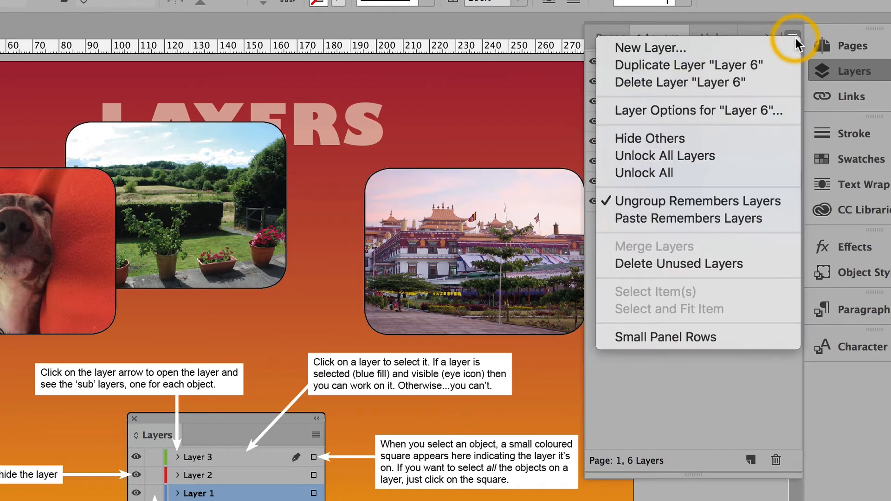
{"action": "left_click", "coordinate": [684, 47]}
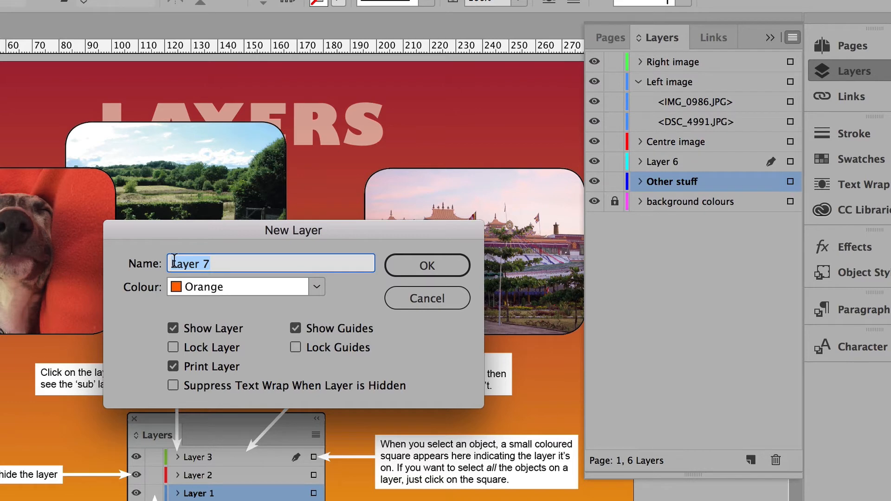
{"action": "left_click", "coordinate": [316, 287]}
{"action": "left_click", "coordinate": [313, 288]}
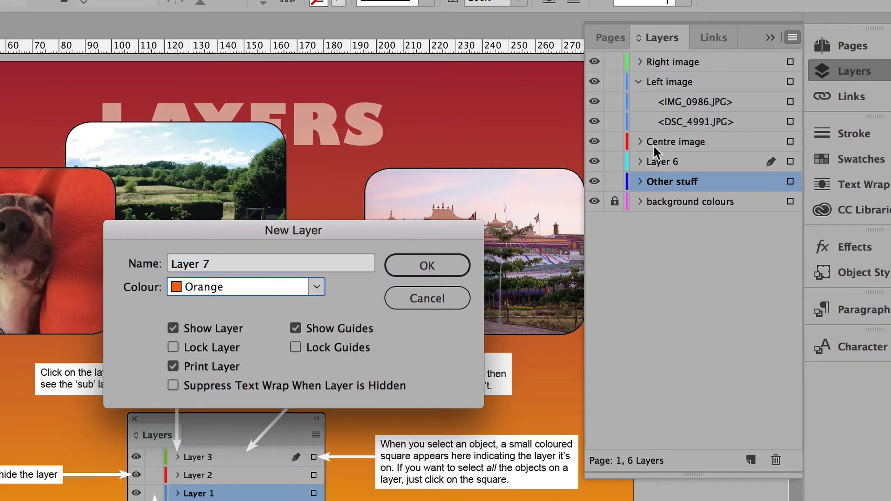
{"action": "left_click", "coordinate": [418, 292]}
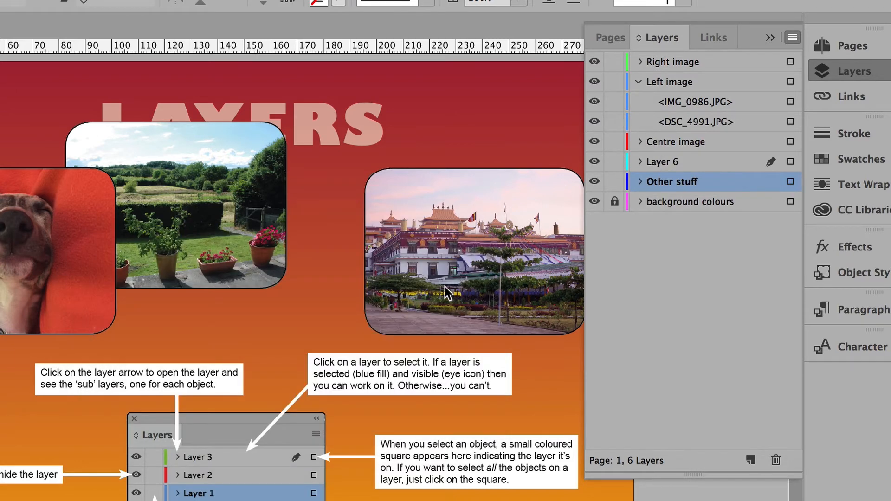
Step: Select Layer 6 and examine its layer options without changing them
{"action": "left_click", "coordinate": [658, 165]}
{"action": "double_click", "coordinate": [658, 164]}
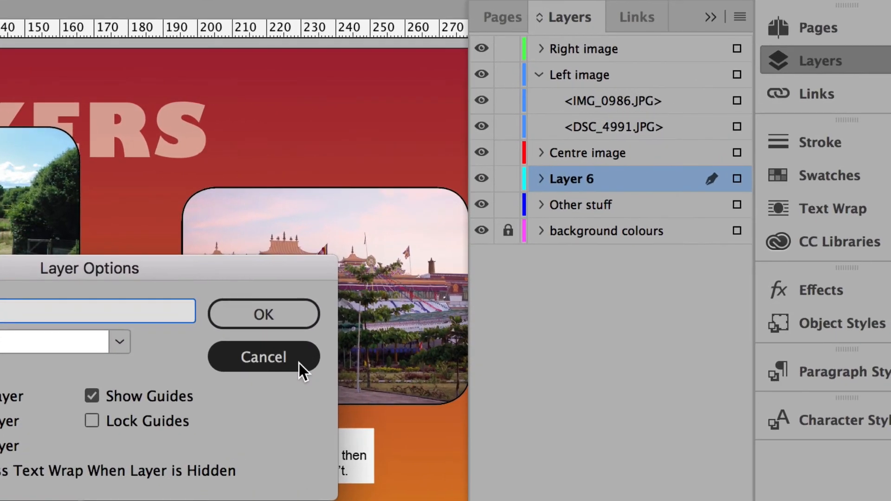
{"action": "left_click", "coordinate": [449, 302]}
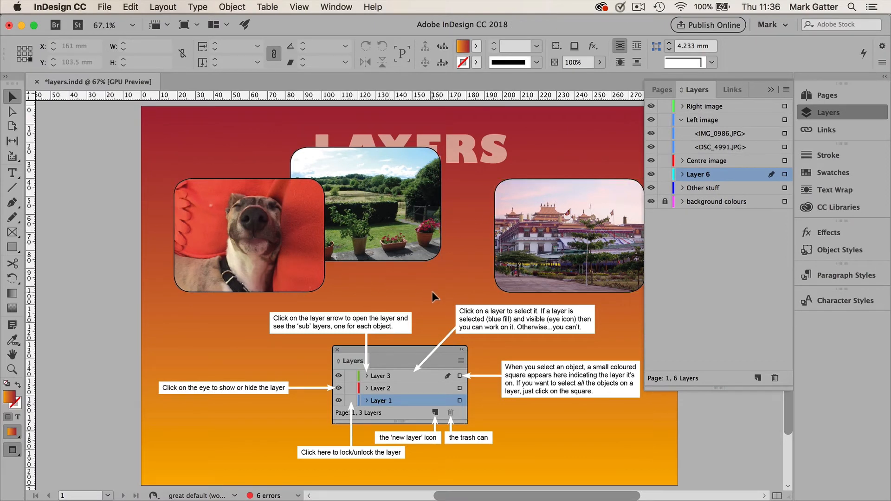
Step: Unlock the background colours layer and make Right image the active layer
{"action": "left_click", "coordinate": [666, 201]}
{"action": "left_click", "coordinate": [692, 107]}
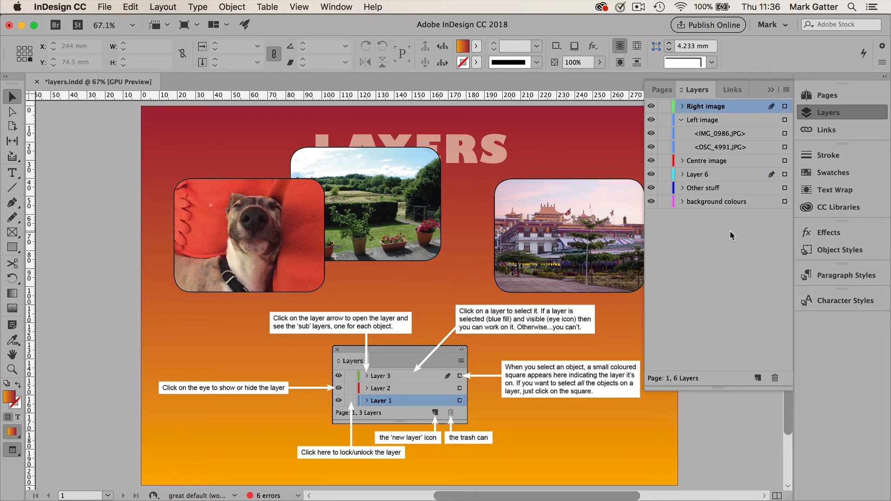
Step: Try entering text over the page background with the Type tool and delete the entered characters
{"action": "left_click", "coordinate": [14, 175]}
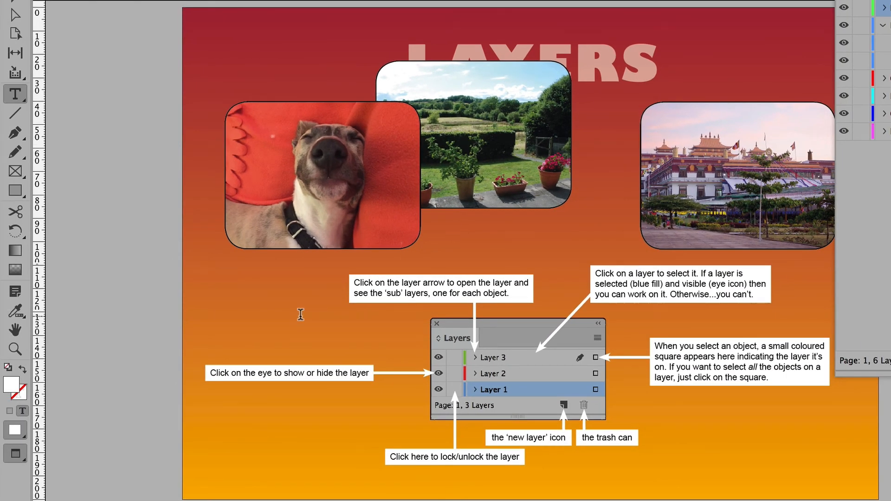
{"action": "type", "text": "iluliuhliuhluhliuhliuhiuhliuh"}
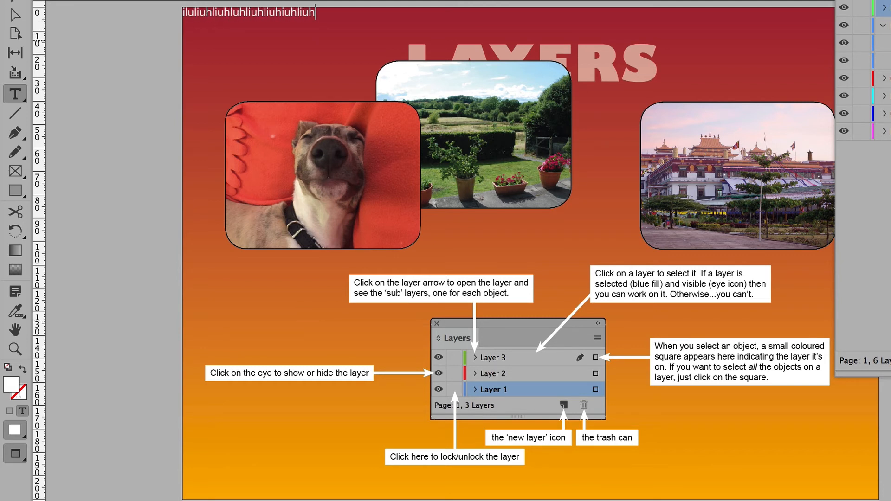
{"action": "key", "text": "BackSpace"}
{"action": "key", "text": "BackSpace"}
{"action": "key", "text": "BackSpace"}
{"action": "key", "text": "BackSpace"}
{"action": "key", "text": "BackSpace"}
{"action": "key", "text": "BackSpace"}
{"action": "key", "text": "BackSpace"}
{"action": "key", "text": "BackSpace"}
{"action": "key", "text": "BackSpace"}
{"action": "key", "text": "BackSpace"}
{"action": "key", "text": "BackSpace"}
{"action": "key", "text": "BackSpace"}
{"action": "key", "text": "BackSpace"}
{"action": "key", "text": "BackSpace"}
{"action": "key", "text": "BackSpace"}
{"action": "key", "text": "BackSpace"}
{"action": "key", "text": "BackSpace"}
{"action": "key", "text": "BackSpace"}
{"action": "key", "text": "BackSpace"}
{"action": "key", "text": "BackSpace"}
{"action": "key", "text": "BackSpace"}
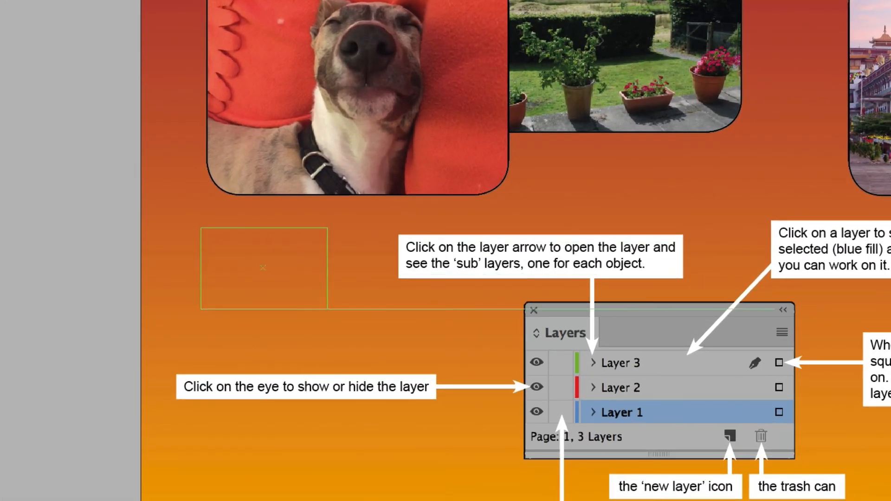
Step: Enter "ijoijpoihp iohp iuh" in a new text frame below the dog picture and hide the layer list
{"action": "type", "text": "ijoijpoihp ioh"}
{"action": "type", "text": "p iuh"}
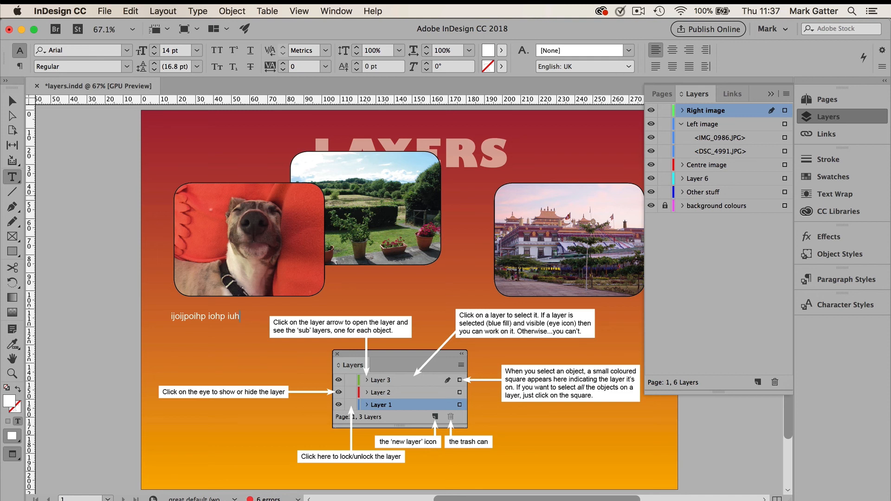
{"action": "key", "text": "F7"}
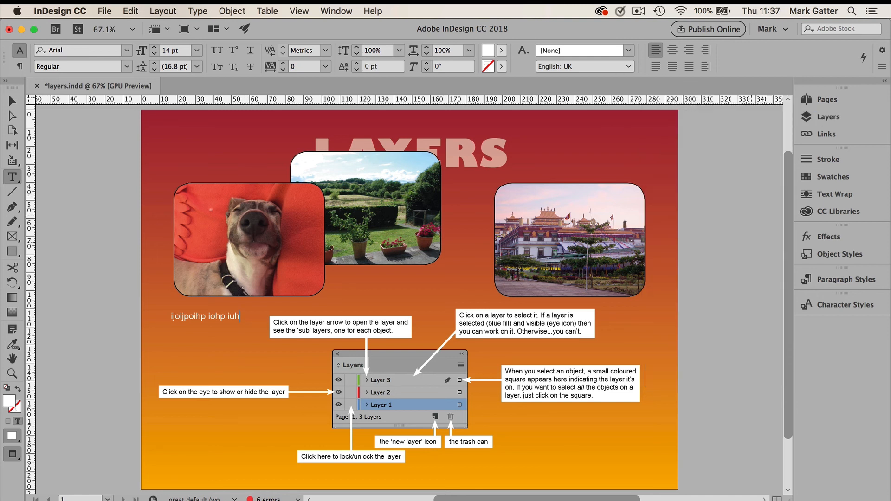